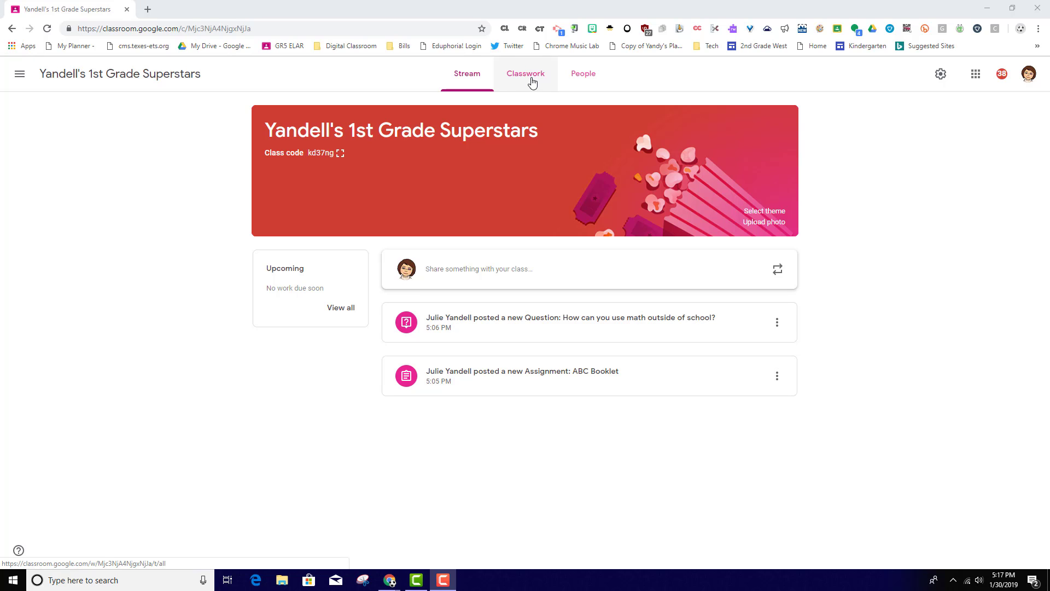
Open the class's Classwork page and examine the kinds of items that can be created there
{"action": "left_click", "coordinate": [532, 77]}
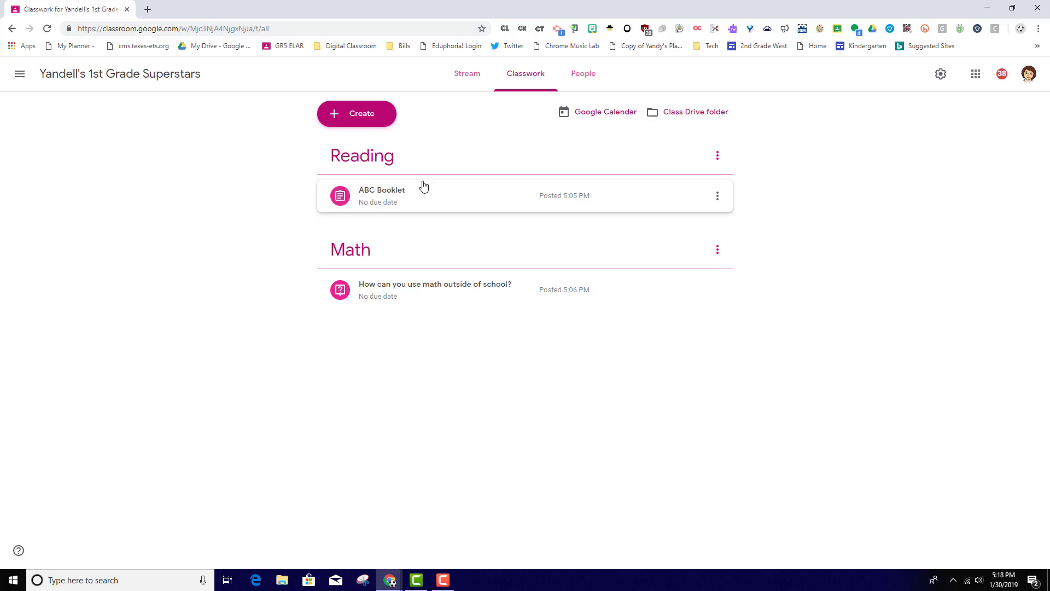
{"action": "left_click", "coordinate": [360, 120]}
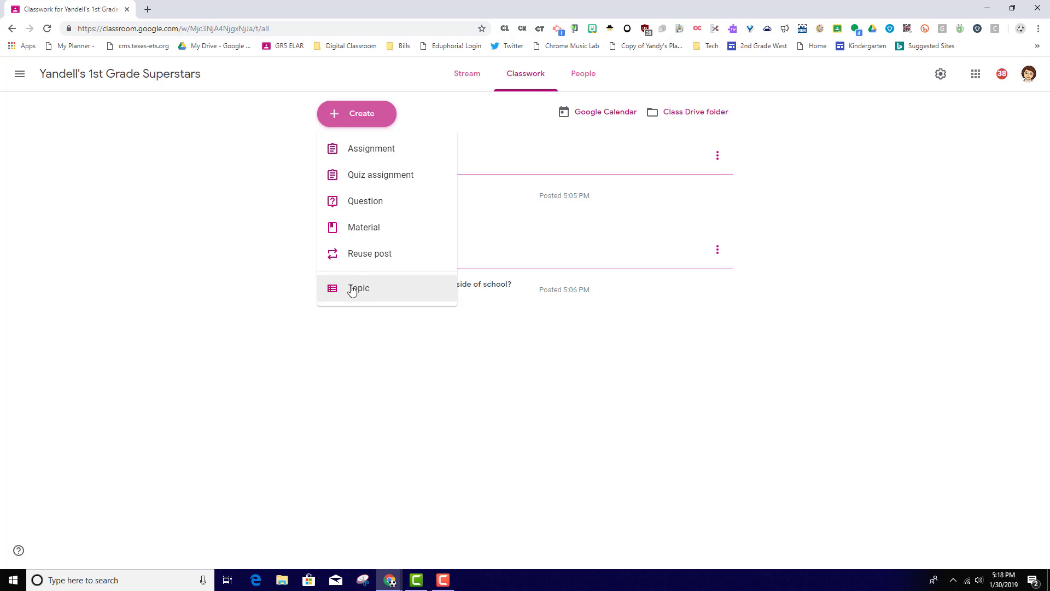
{"action": "left_click", "coordinate": [361, 330]}
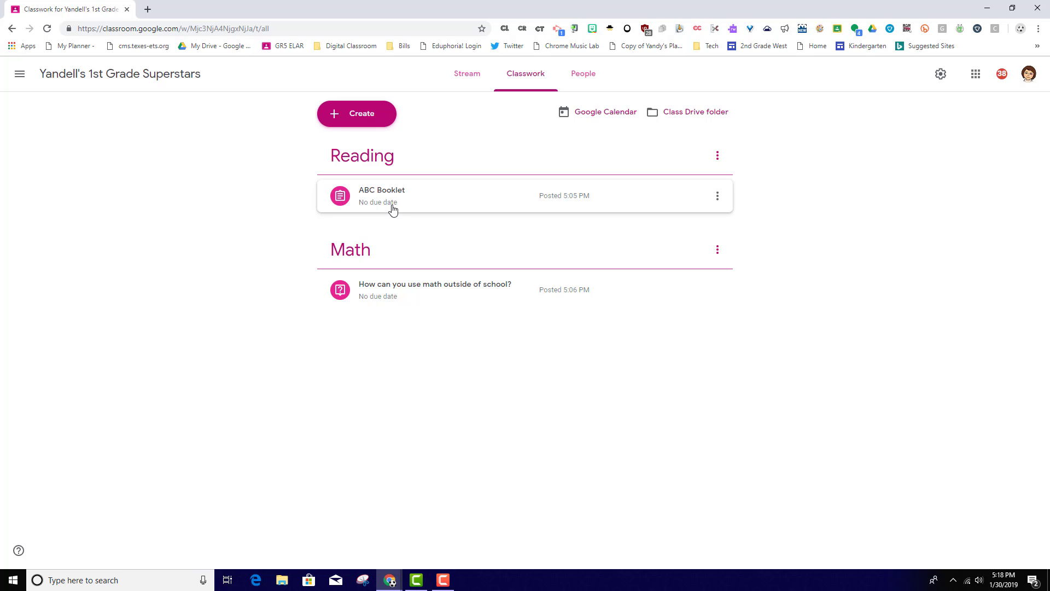
Create an assignment titled "Reading Test" under the Reading topic and assign it to all students
{"action": "left_click", "coordinate": [366, 118]}
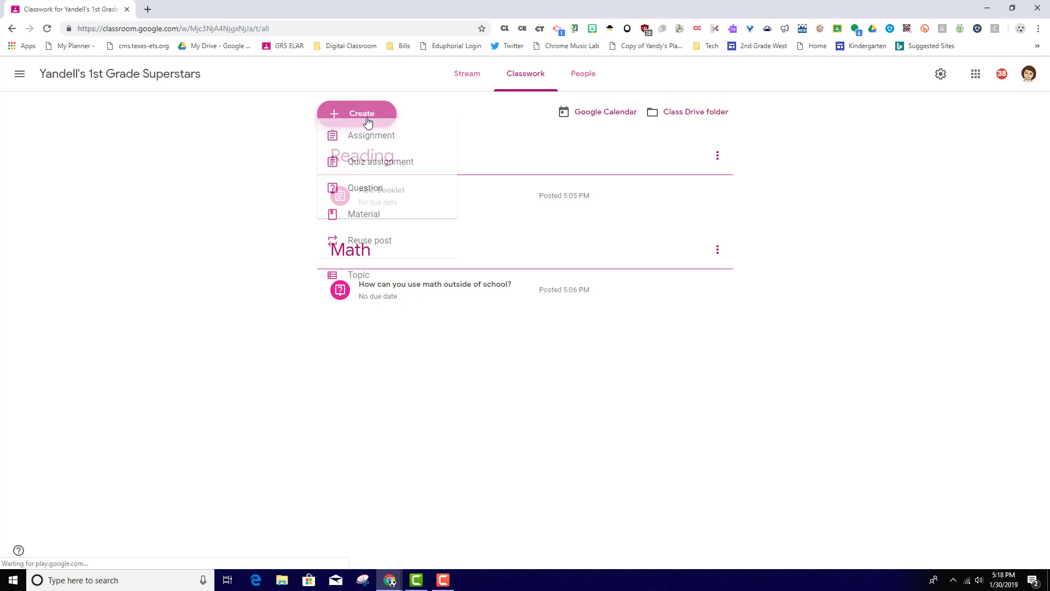
{"action": "left_click", "coordinate": [364, 151]}
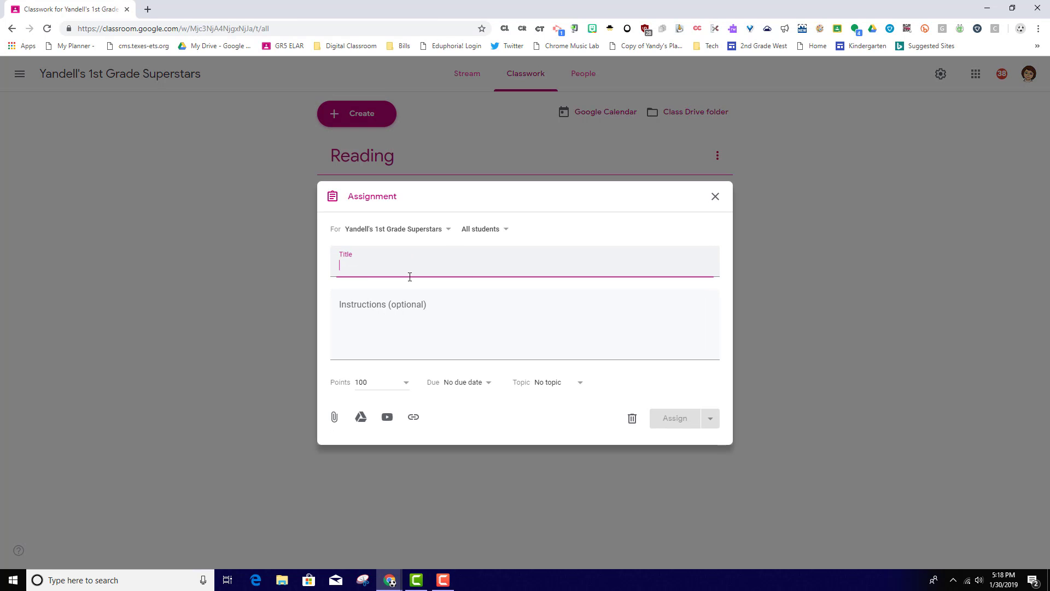
{"action": "type", "text": "Reading Test"}
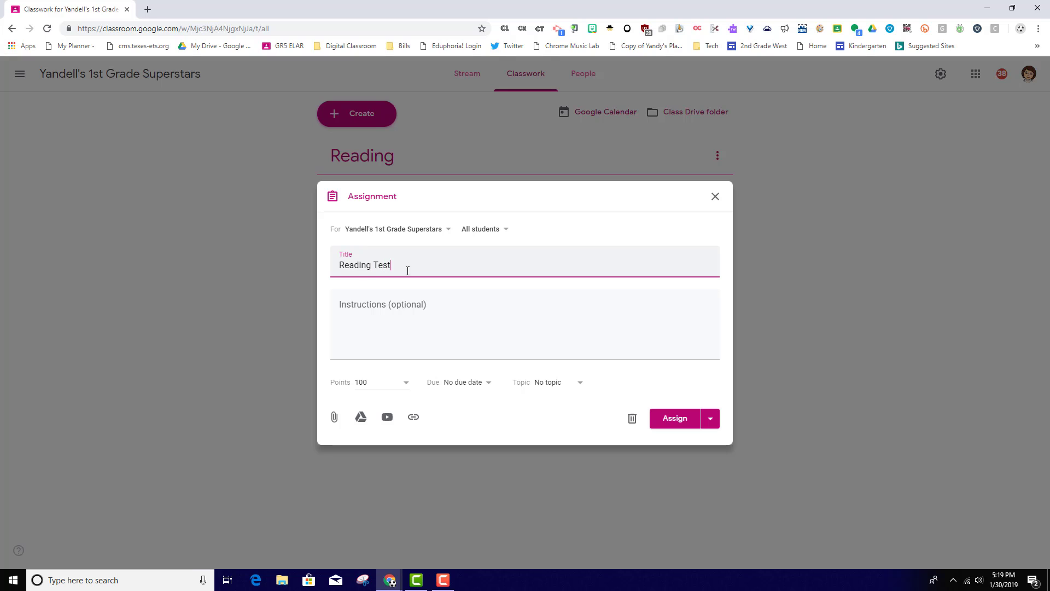
{"action": "left_click", "coordinate": [579, 385]}
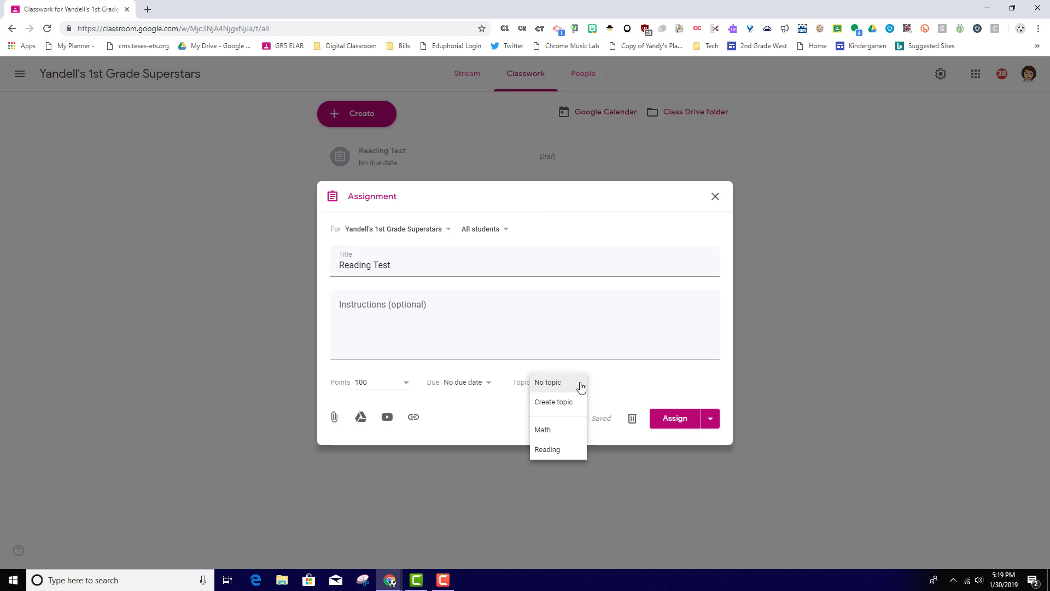
{"action": "left_click", "coordinate": [547, 451]}
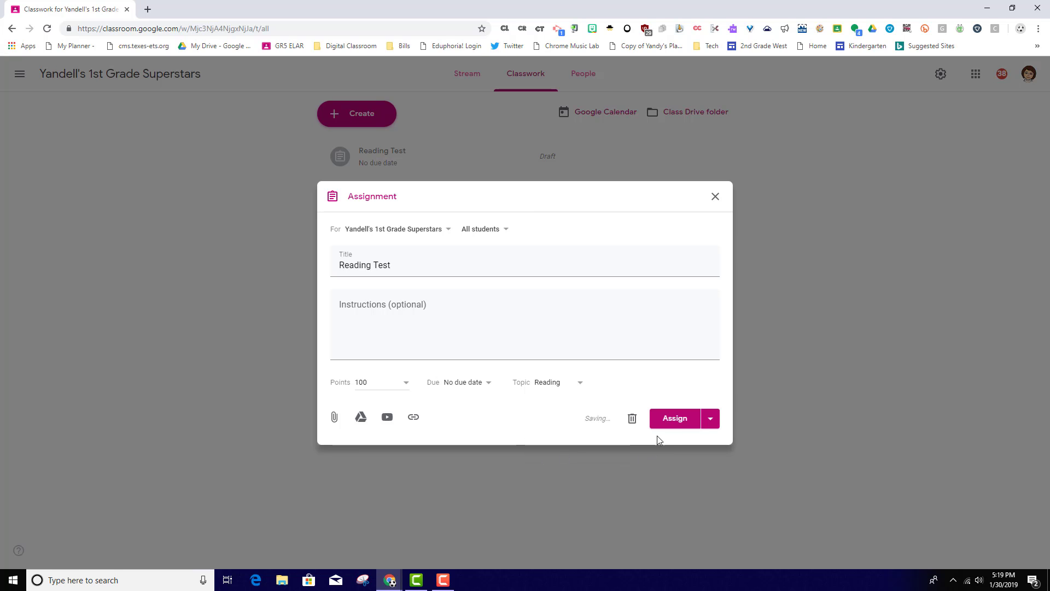
{"action": "left_click", "coordinate": [669, 425]}
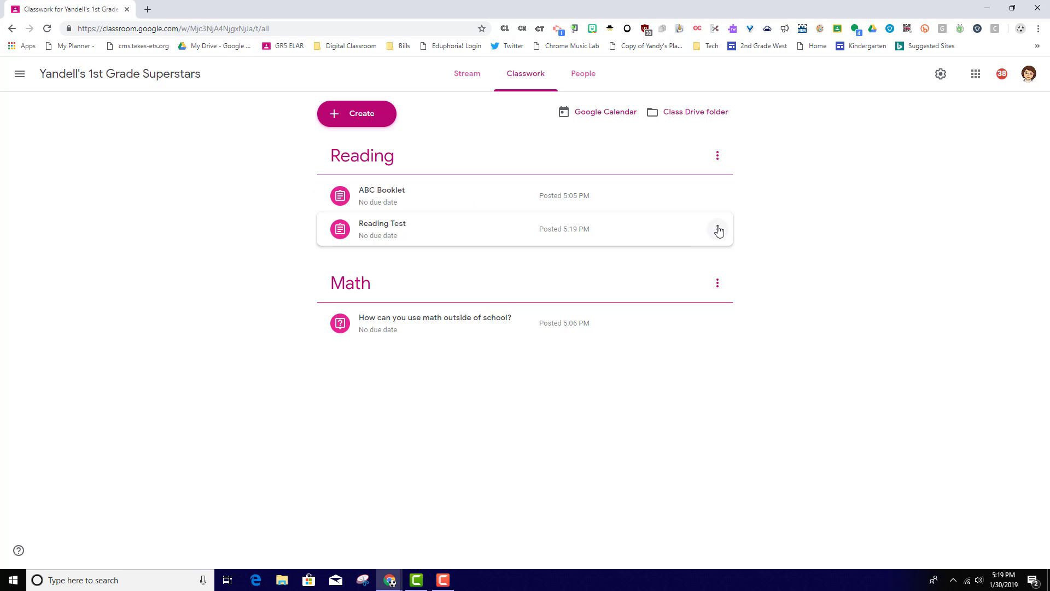
Move the Reading Test assignment up within the Reading topic on the Classwork page
{"action": "left_click", "coordinate": [717, 230]}
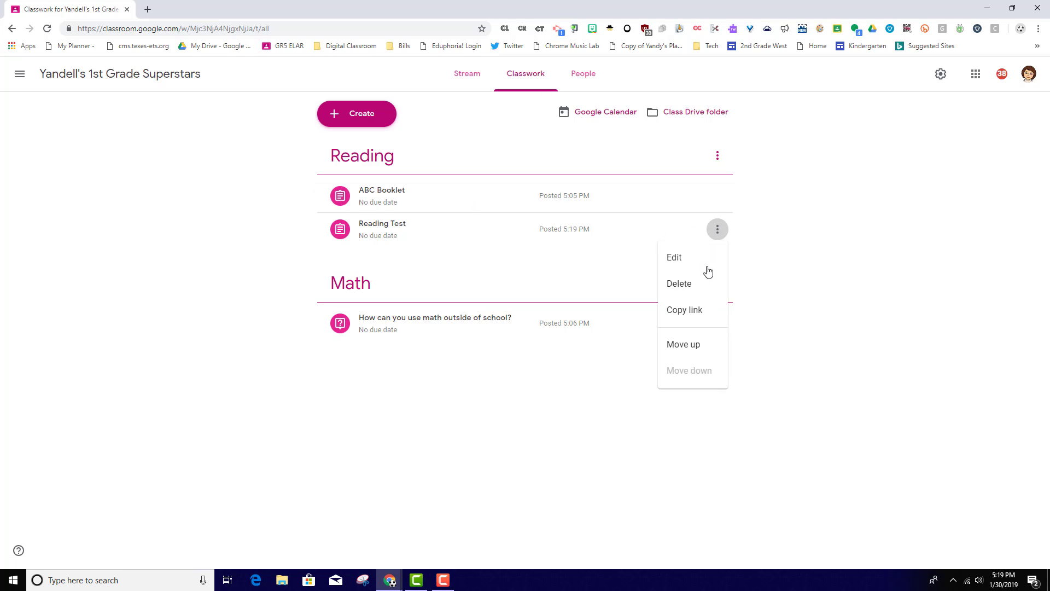
{"action": "left_click", "coordinate": [683, 345]}
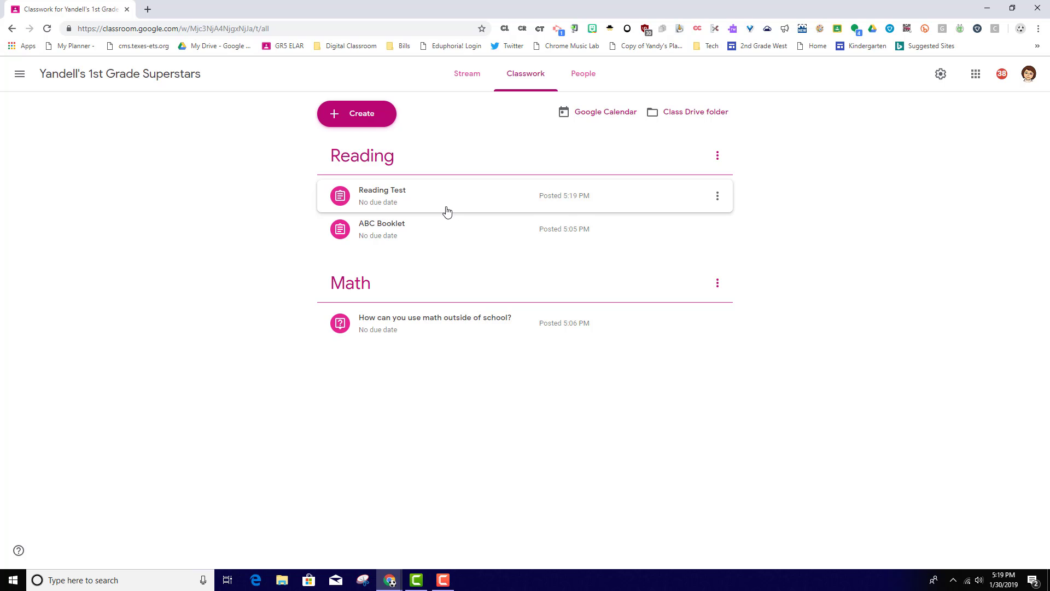
Compare how the posts are ordered in the Stream with how they are organized on the Classwork page
{"action": "left_click", "coordinate": [471, 79]}
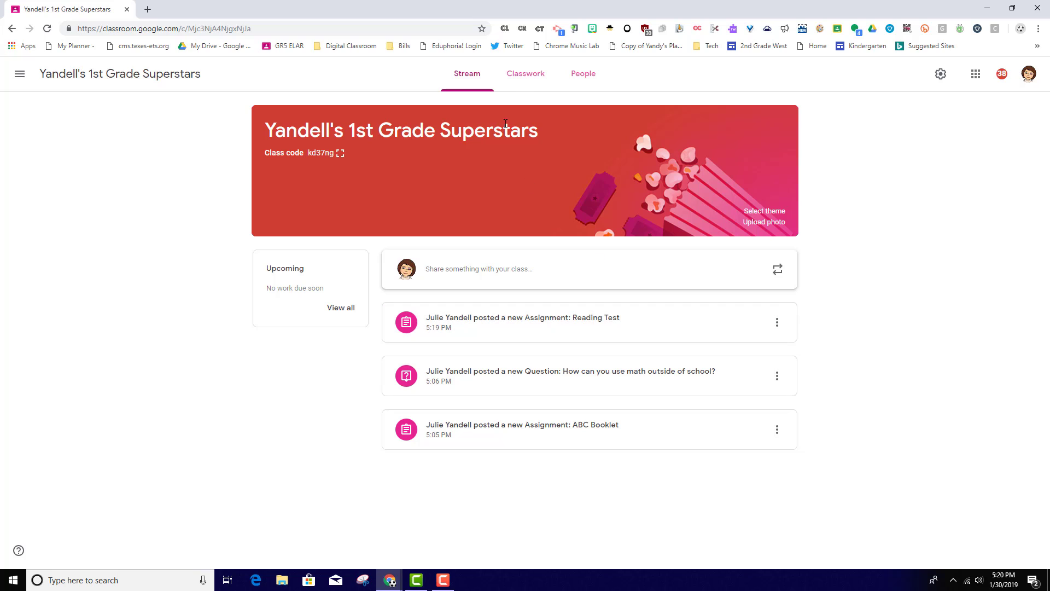
{"action": "left_click", "coordinate": [526, 79]}
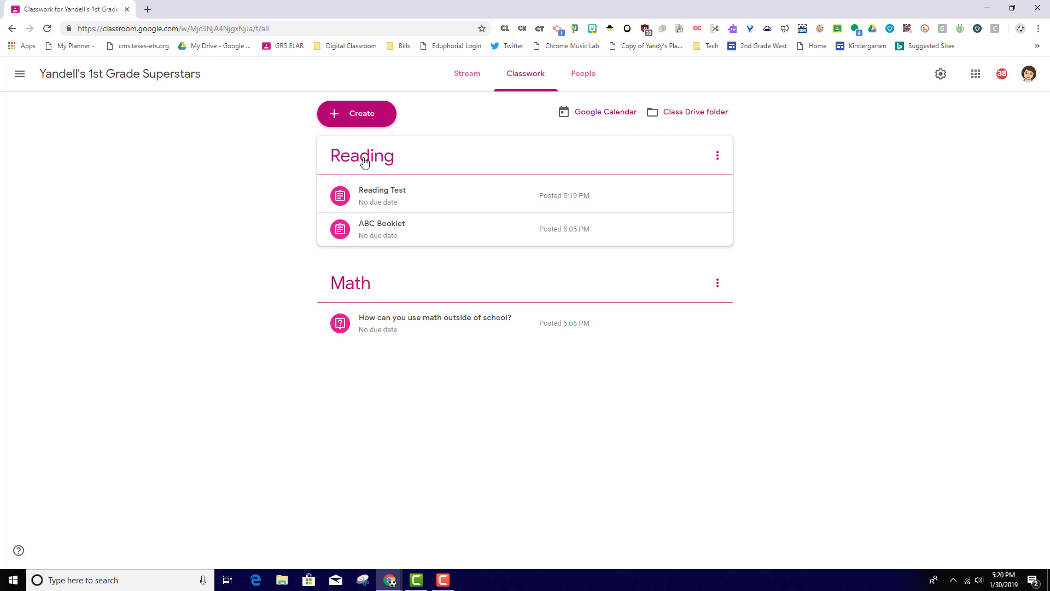
{"action": "left_click", "coordinate": [463, 78]}
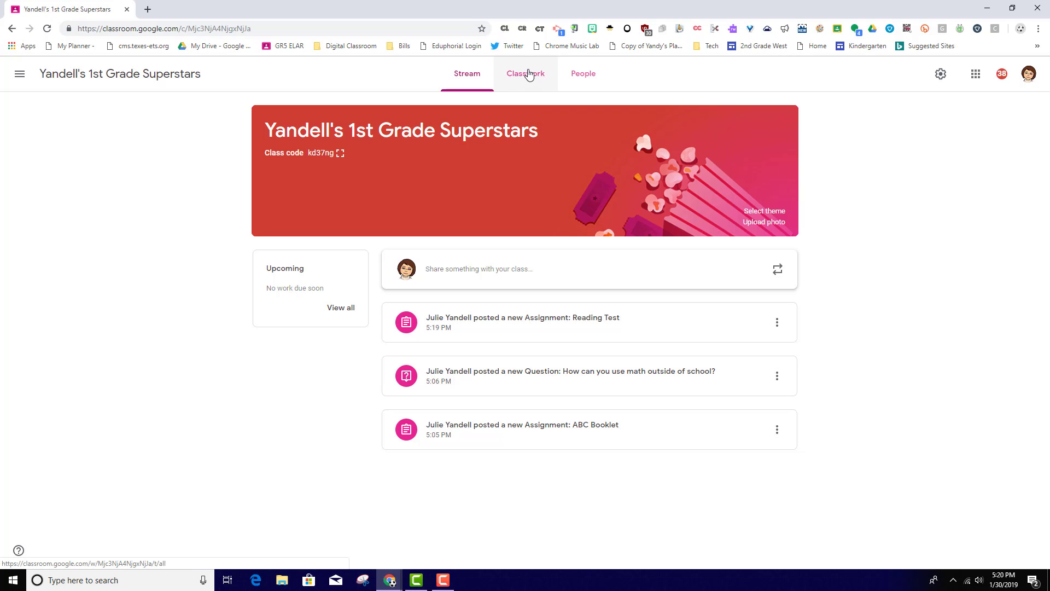
Remove the Classwork page from the class and confirm the removal
{"action": "left_click", "coordinate": [19, 552]}
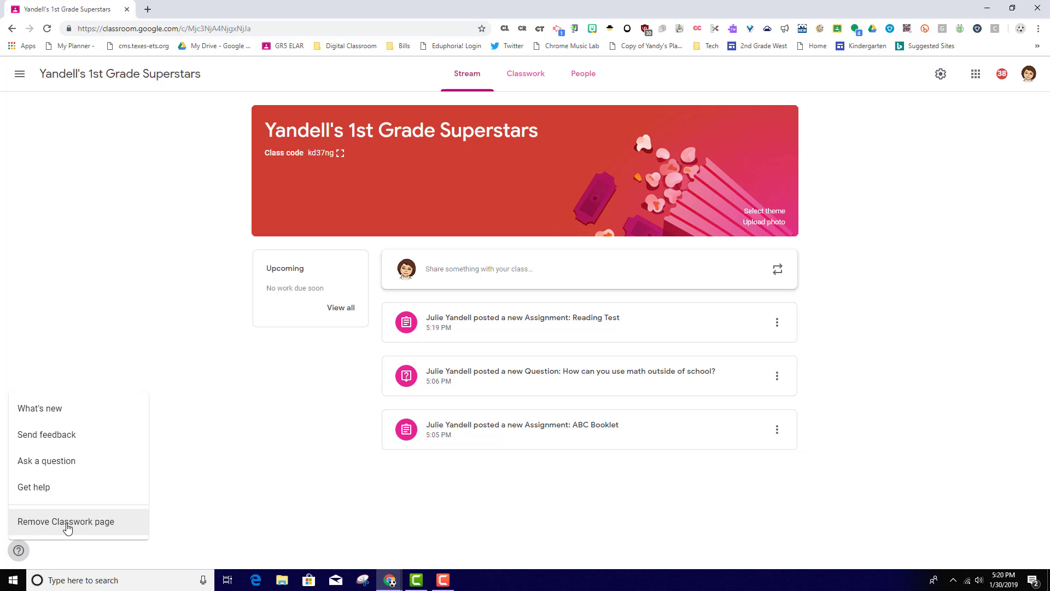
{"action": "left_click", "coordinate": [67, 525]}
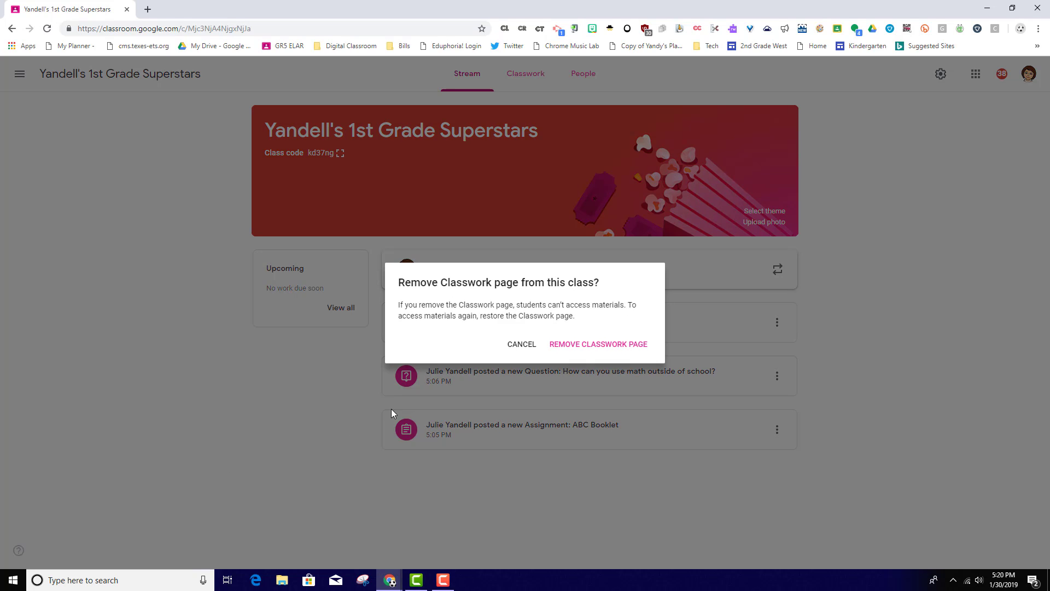
{"action": "left_click", "coordinate": [550, 345]}
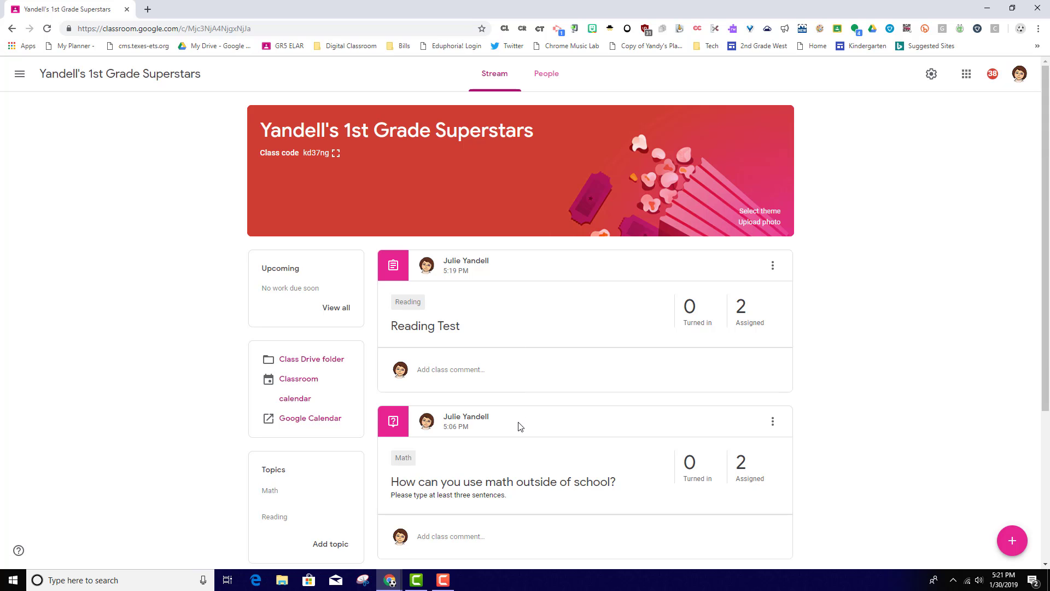
View the posts filed under the Math topic and those under the Reading topic from the Stream
{"action": "scroll", "coordinate": [520, 427], "scroll_direction": "down", "scroll_amount": 2}
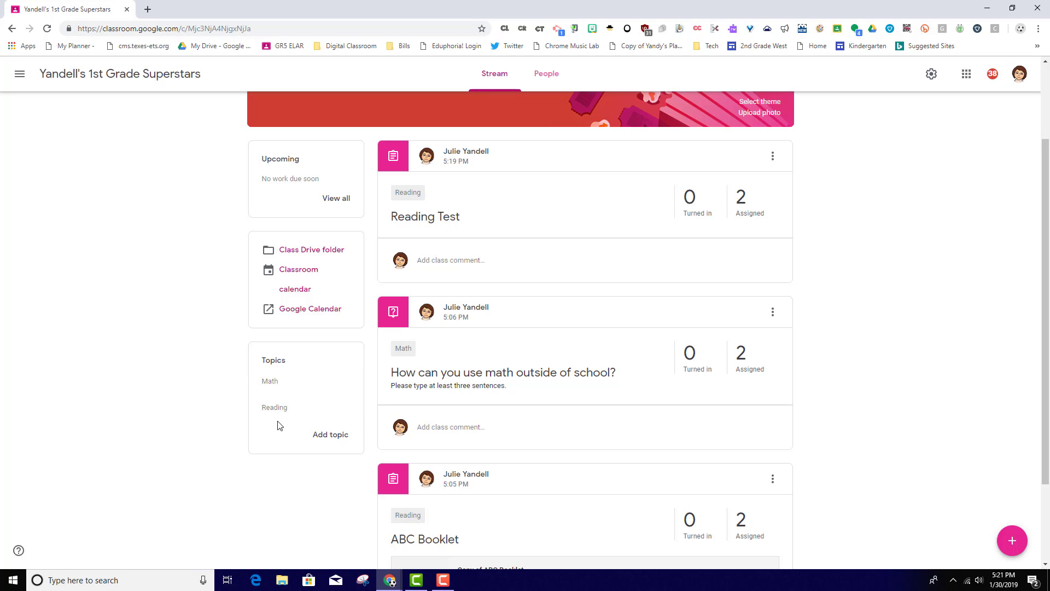
{"action": "left_click", "coordinate": [272, 382]}
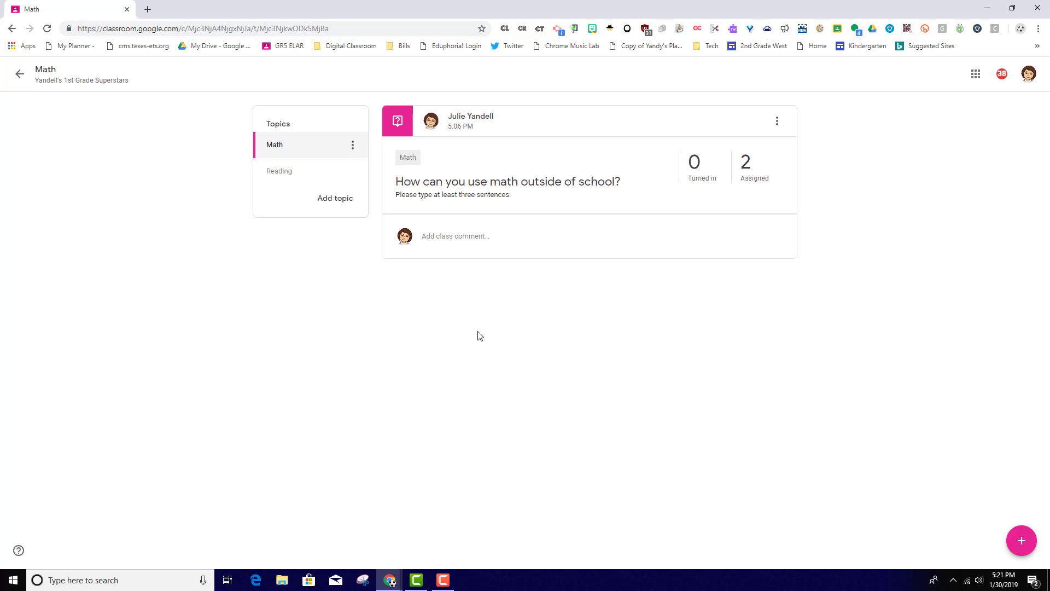
{"action": "left_click", "coordinate": [277, 174]}
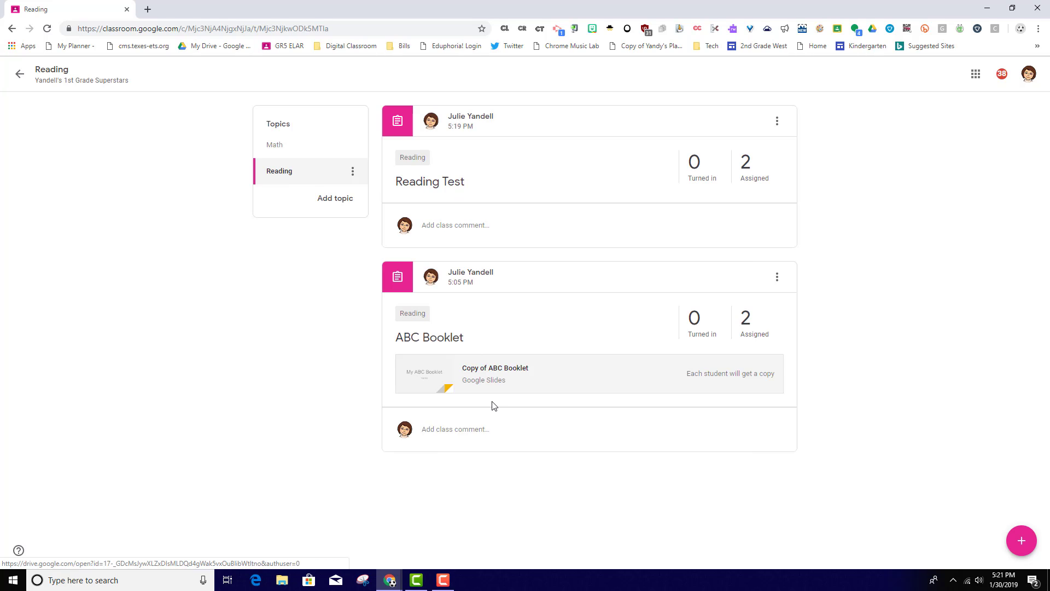
Move the ABC Booklet post to the top of the Reading topic and return to the Stream
{"action": "left_click", "coordinate": [778, 121]}
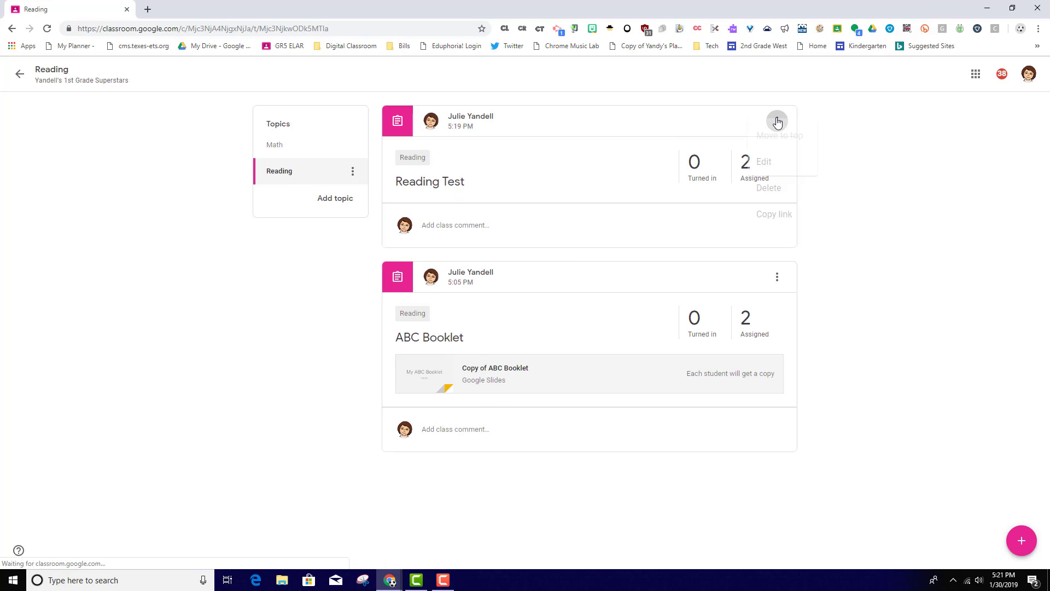
{"action": "left_click", "coordinate": [825, 132]}
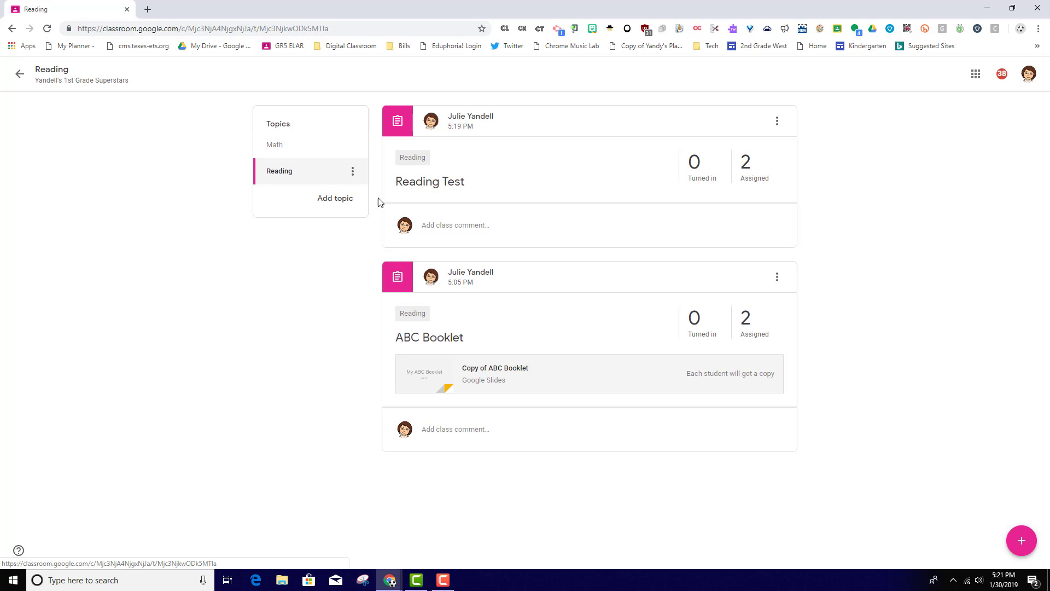
{"action": "left_click", "coordinate": [775, 279]}
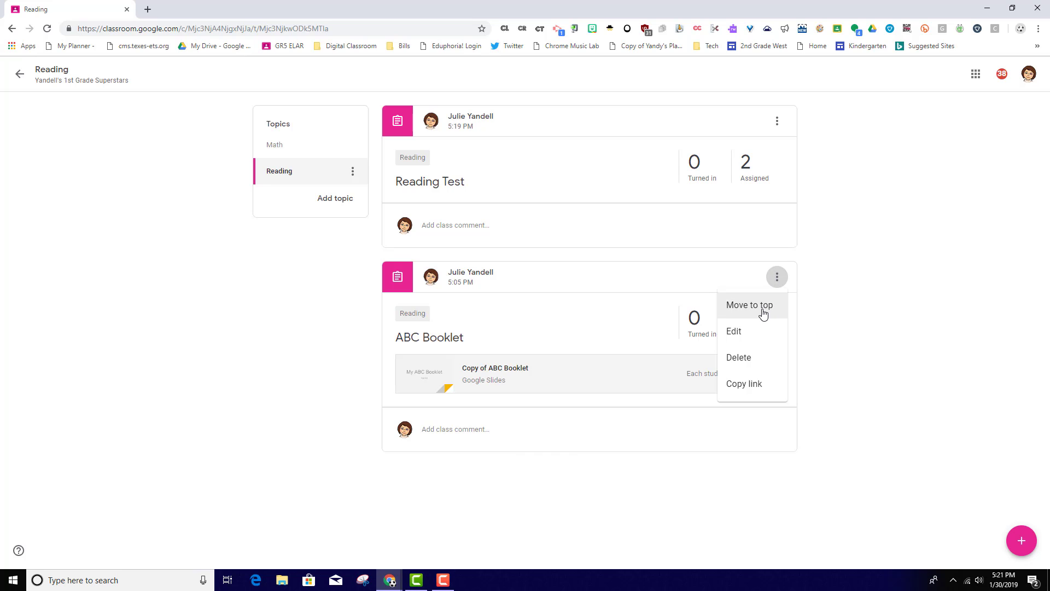
{"action": "left_click", "coordinate": [763, 313]}
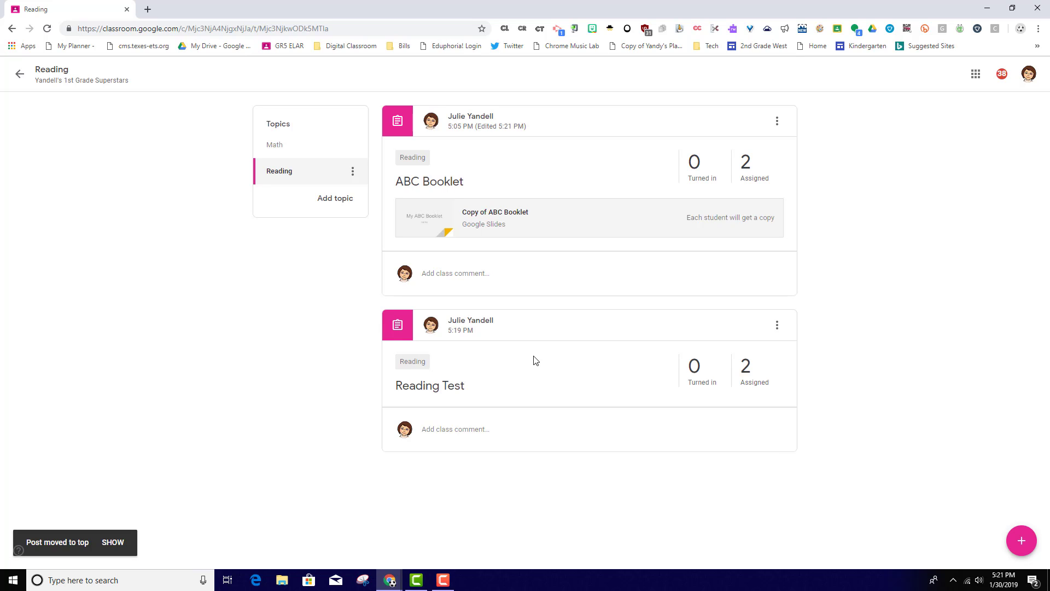
{"action": "left_click", "coordinate": [21, 76]}
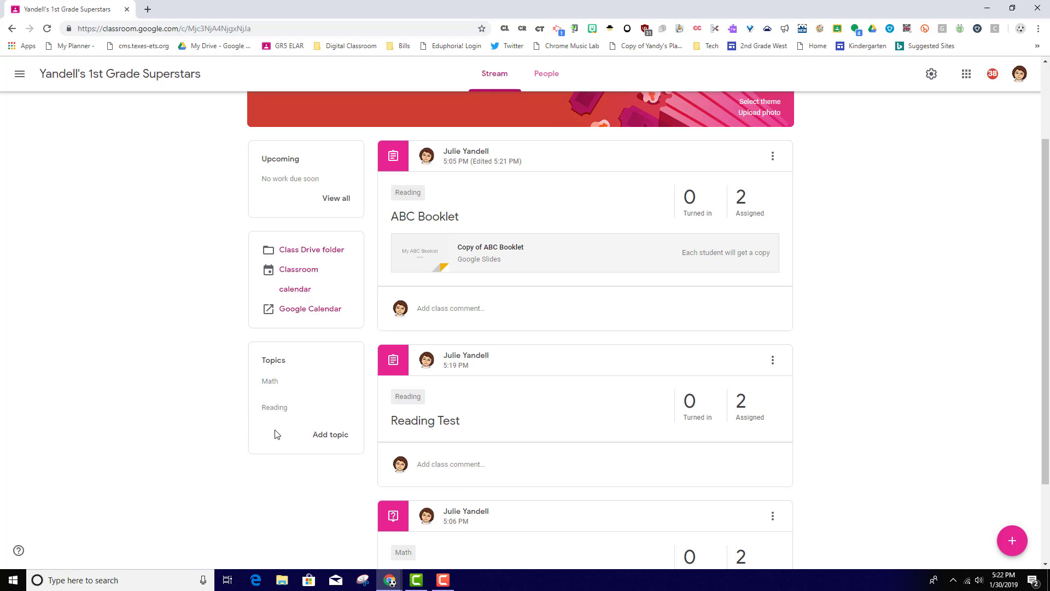
Filter the Stream by the Reading topic and by the Math topic, returning to the full Stream after each
{"action": "left_click", "coordinate": [279, 414]}
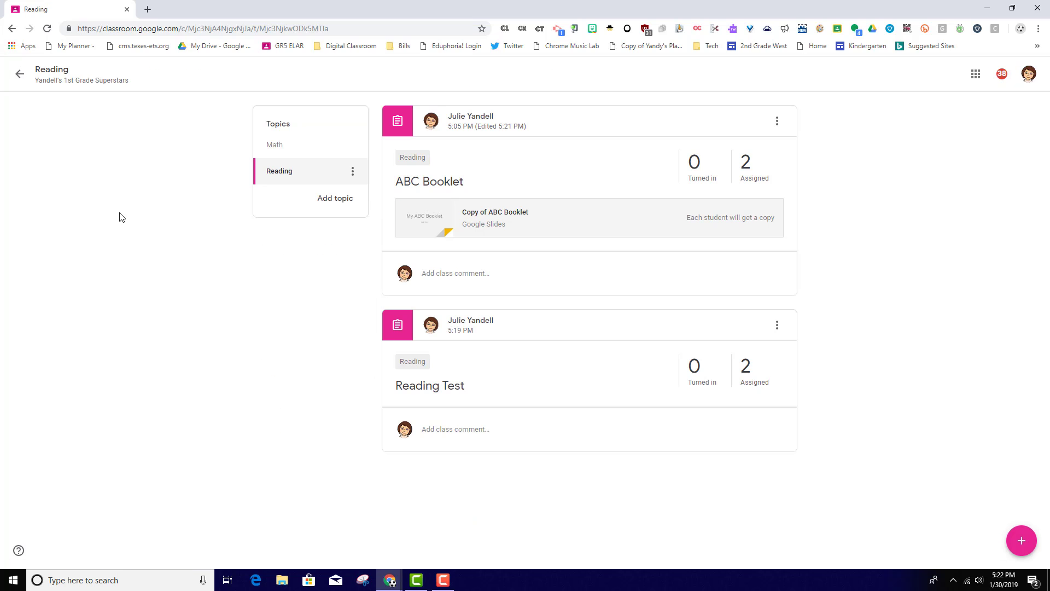
{"action": "left_click", "coordinate": [20, 76]}
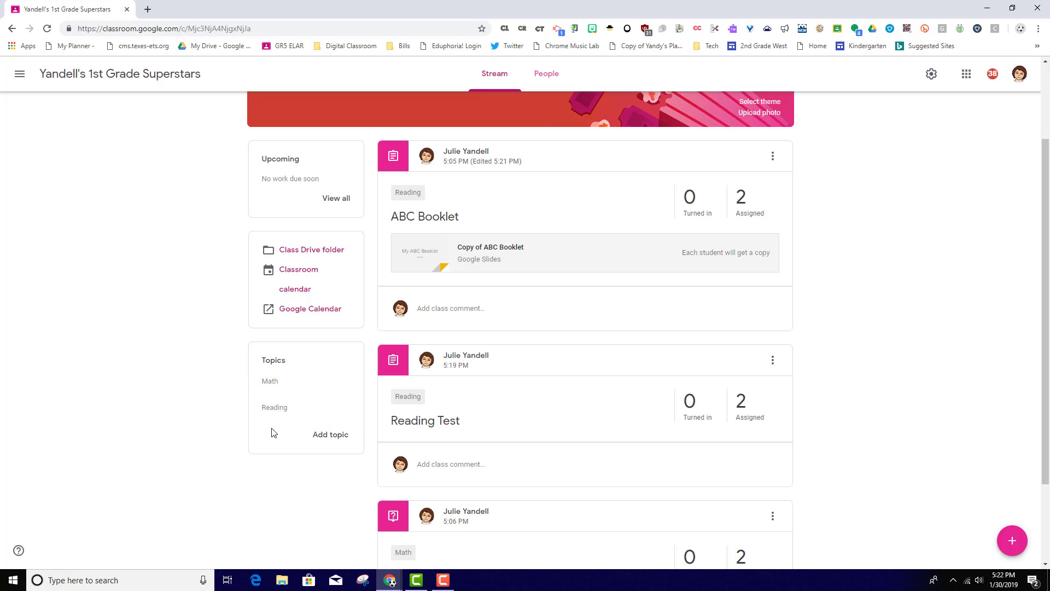
{"action": "left_click", "coordinate": [274, 389]}
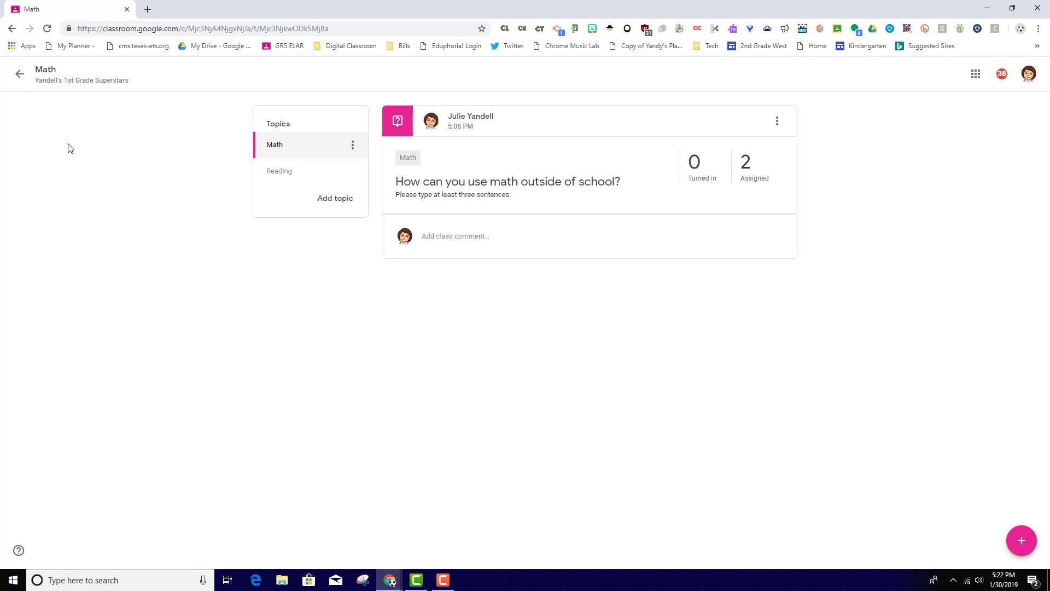
{"action": "left_click", "coordinate": [19, 74]}
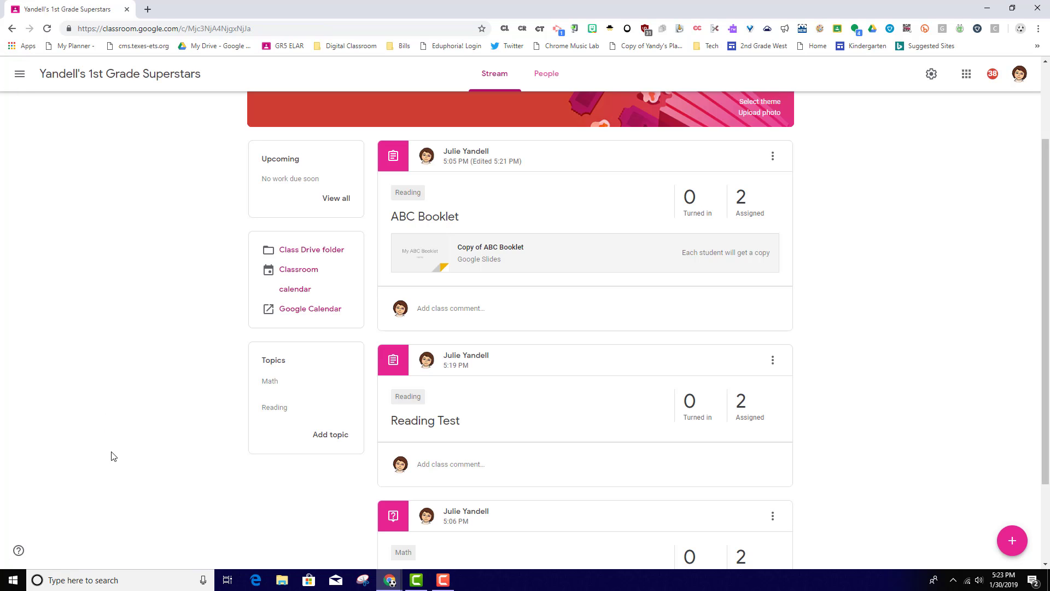
Add the Classwork page back to the class and confirm
{"action": "left_click", "coordinate": [19, 553]}
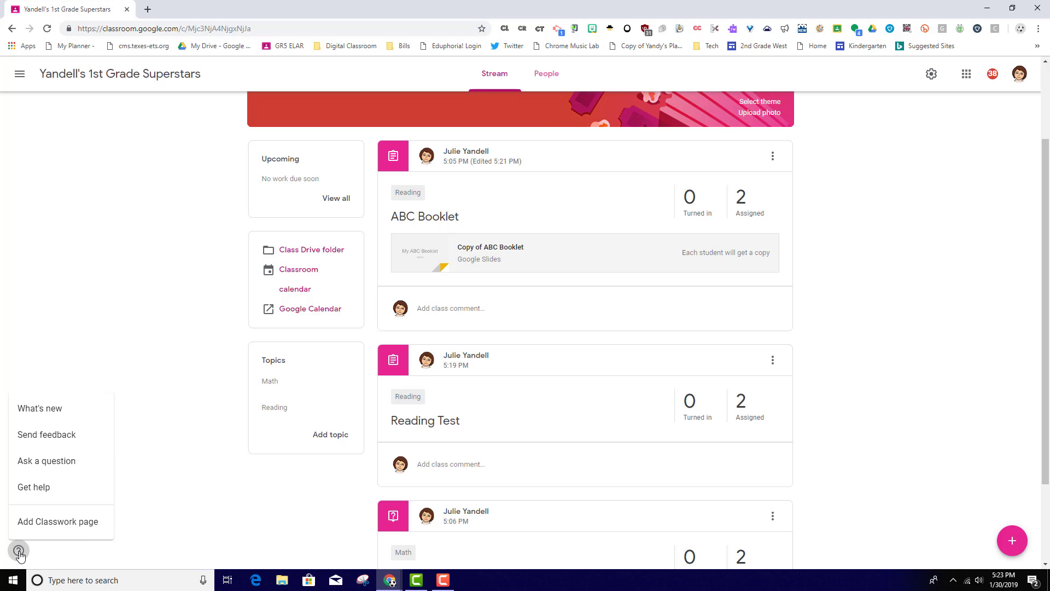
{"action": "left_click", "coordinate": [46, 524]}
{"action": "left_click", "coordinate": [602, 351]}
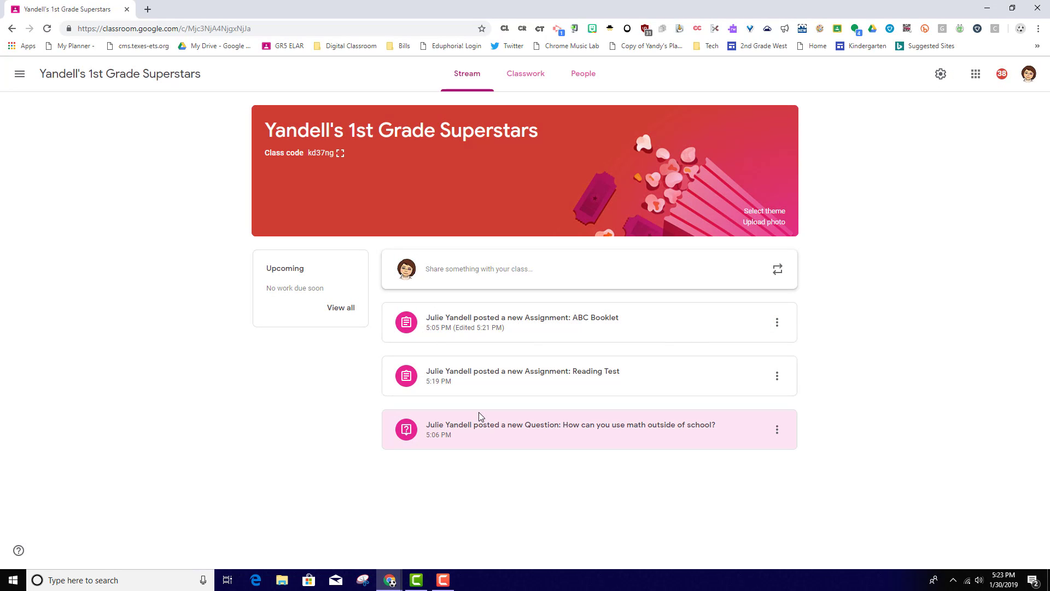
Review the restored Classwork page's topics and its options for creating items
{"action": "left_click", "coordinate": [520, 75]}
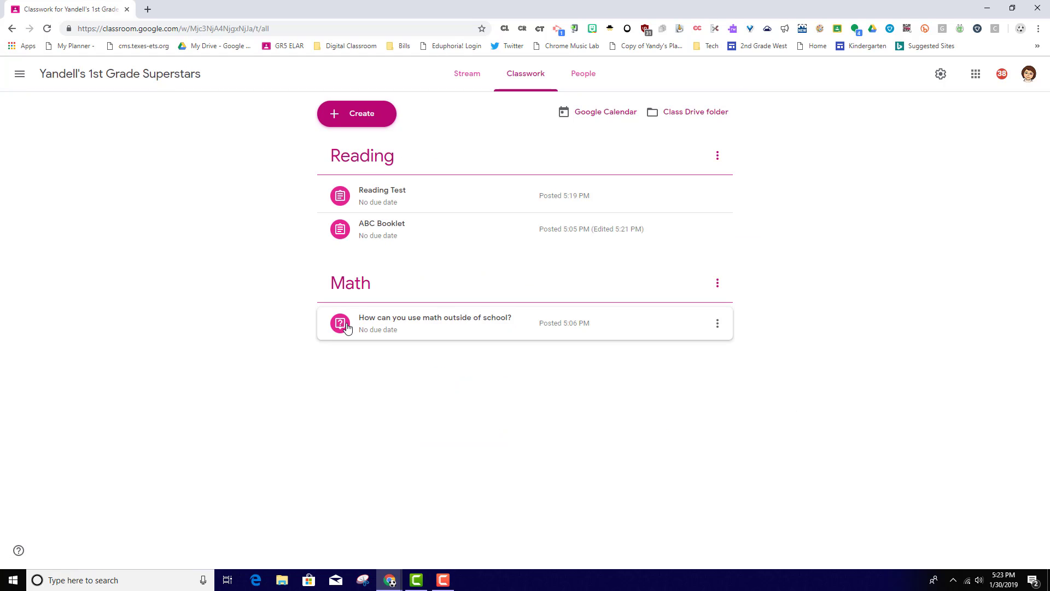
{"action": "left_click", "coordinate": [356, 119]}
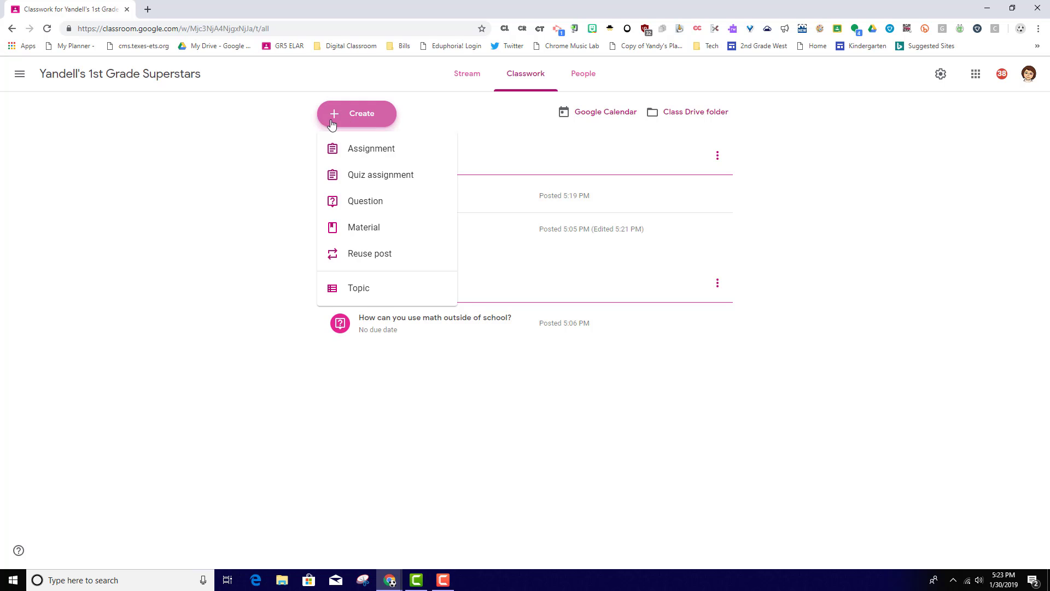
{"action": "left_click", "coordinate": [293, 127]}
Return to the Stream and remove the Classwork page from the class again
{"action": "left_click", "coordinate": [466, 79]}
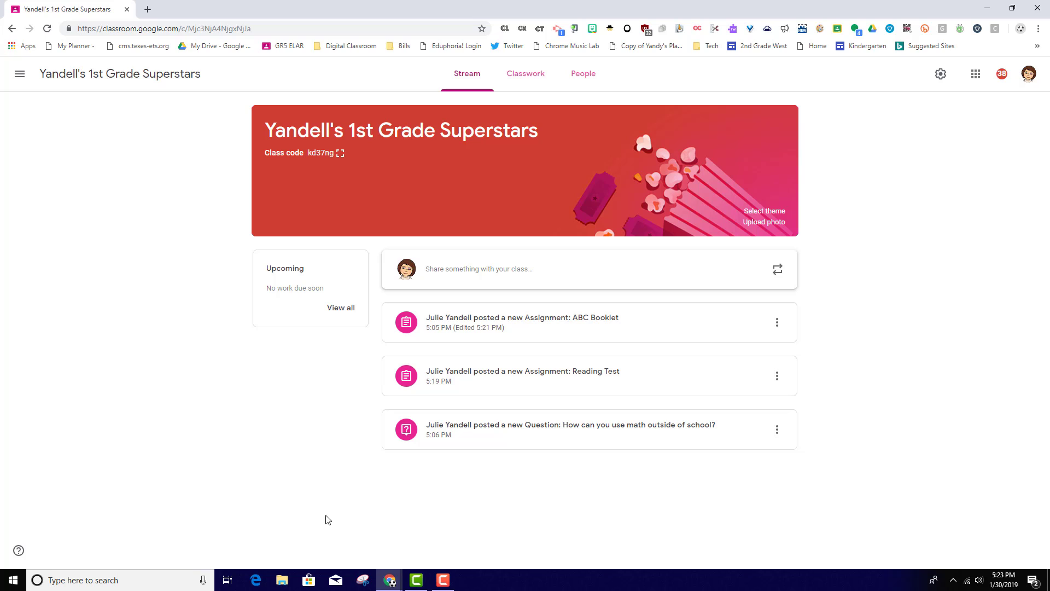
{"action": "left_click", "coordinate": [18, 551]}
{"action": "left_click", "coordinate": [37, 527]}
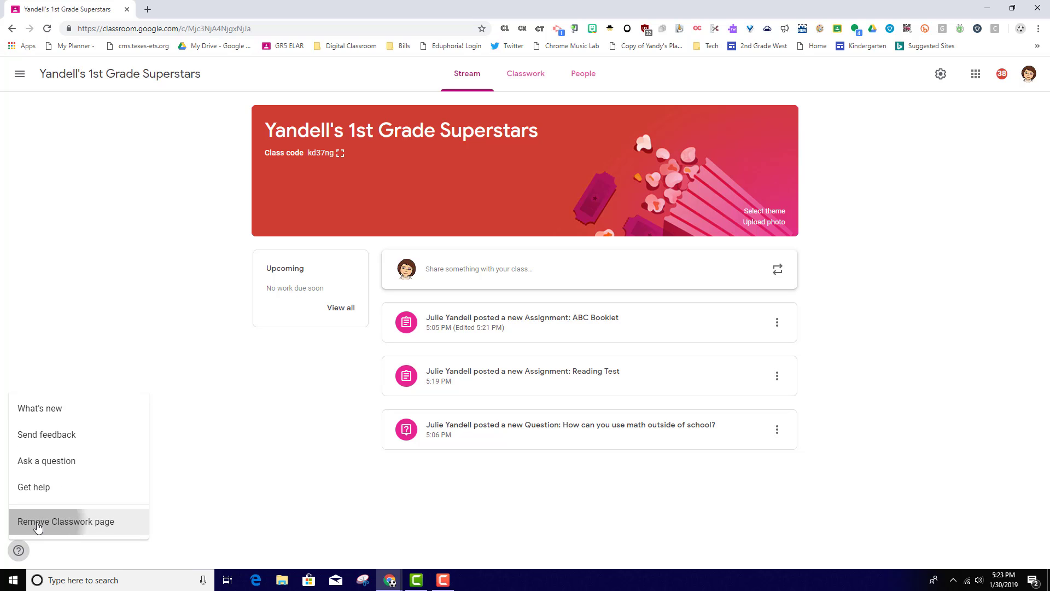
{"action": "left_click", "coordinate": [589, 344]}
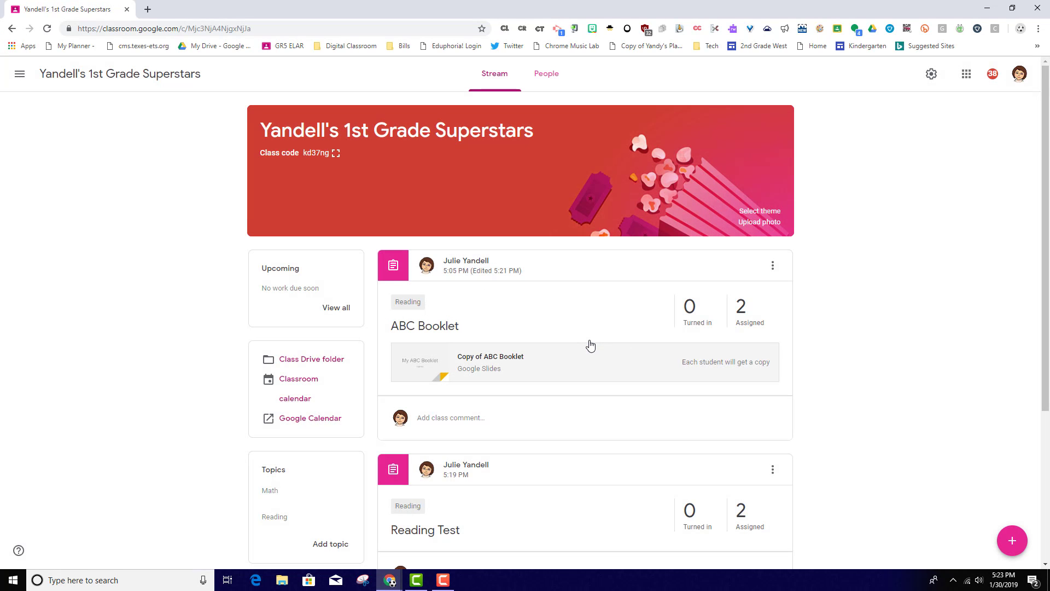
Examine the Stream's topic list and the post creation options available without the Classwork page
{"action": "scroll", "coordinate": [590, 345], "scroll_direction": "down", "scroll_amount": 1}
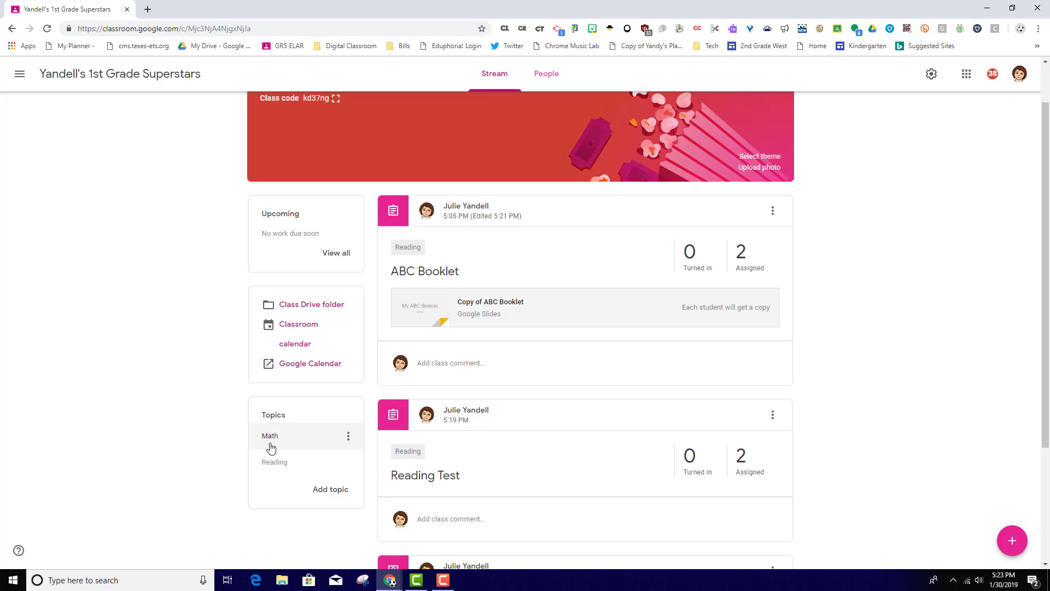
{"action": "scroll", "coordinate": [432, 418], "scroll_direction": "up", "scroll_amount": 1}
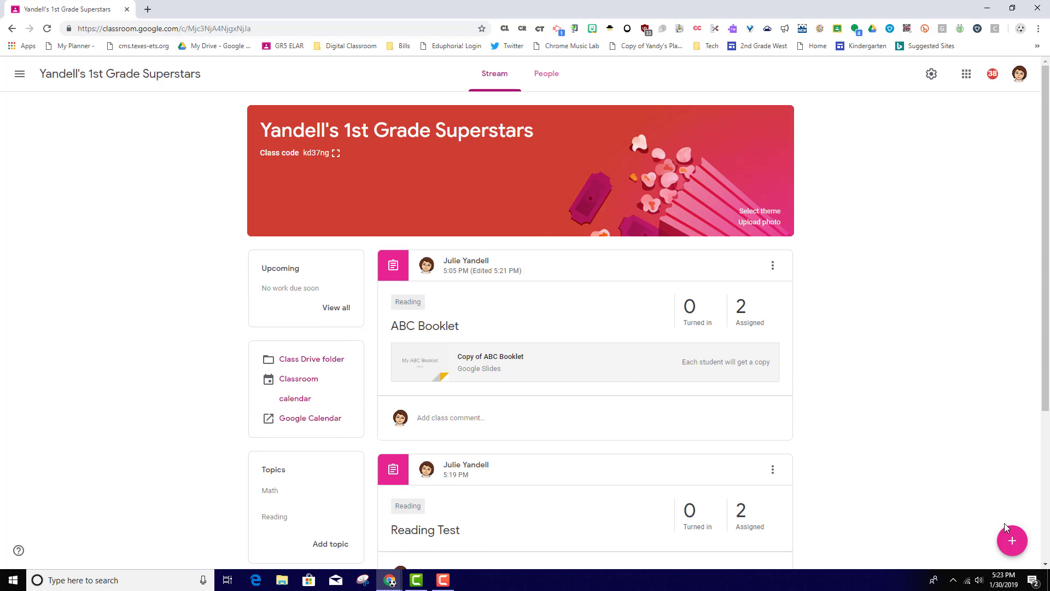
{"action": "mouse_move", "coordinate": [1009, 544]}
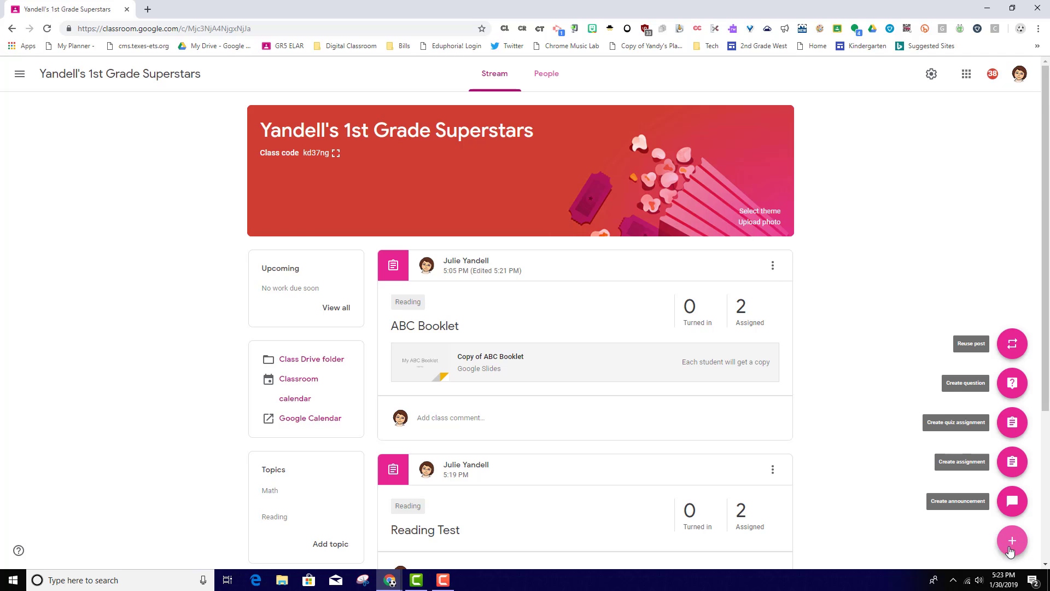